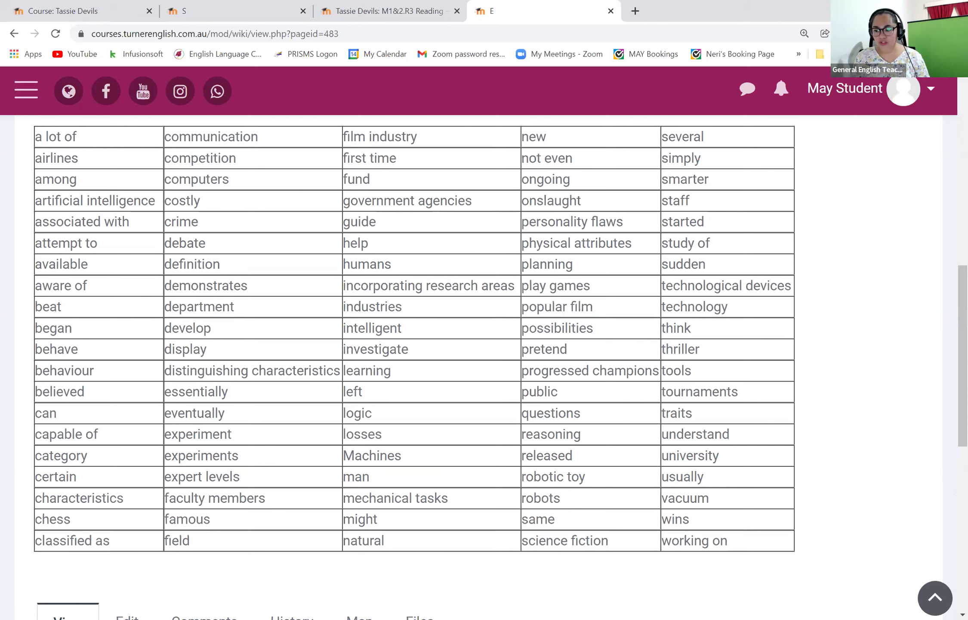
Step: Open page B from the vocabulary wiki's page map and review its example sentences, marking the lowercase "c" in "children"
scroll(947, 392, down, 8)
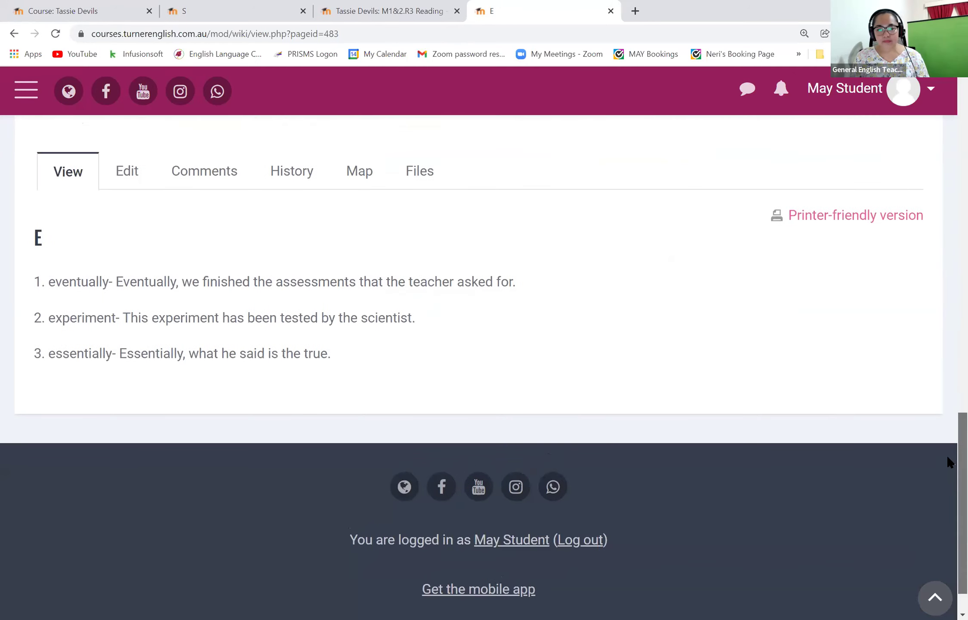
scroll(259, 452, up, 4)
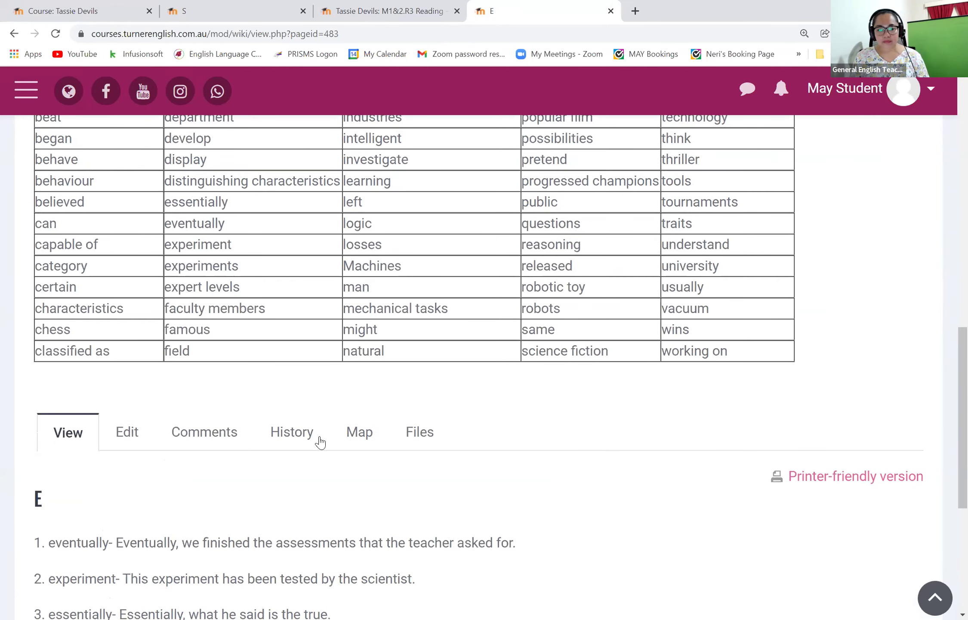
click(361, 433)
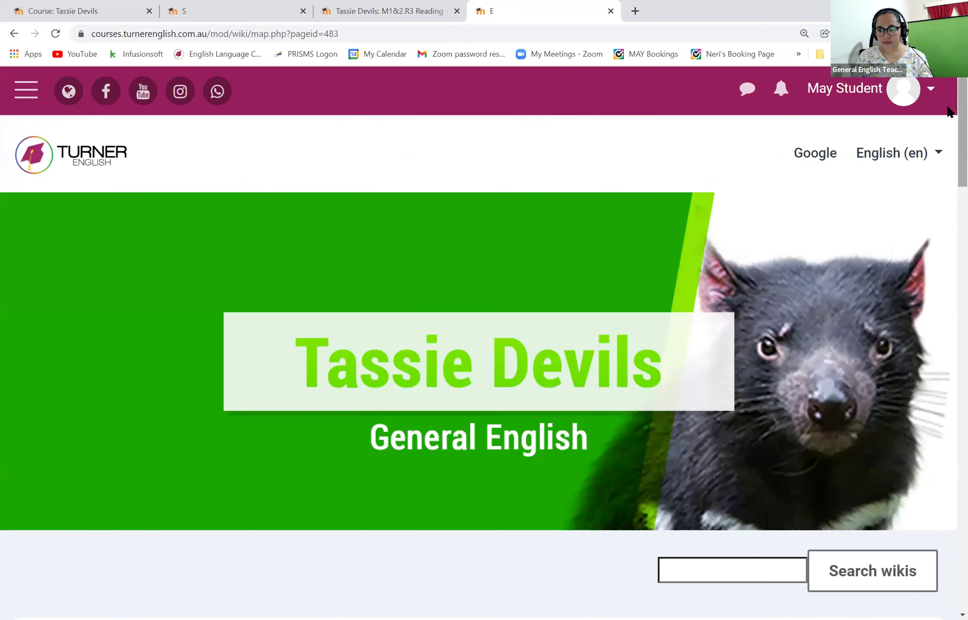
scroll(948, 149, down, 3)
scroll(947, 284, down, 14)
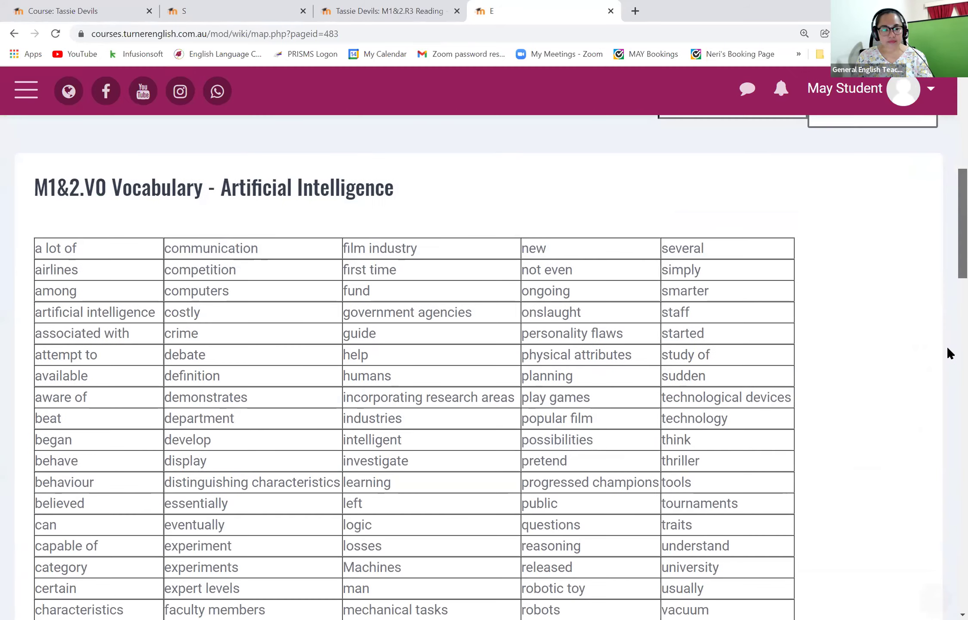
scroll(38, 375, down, 7)
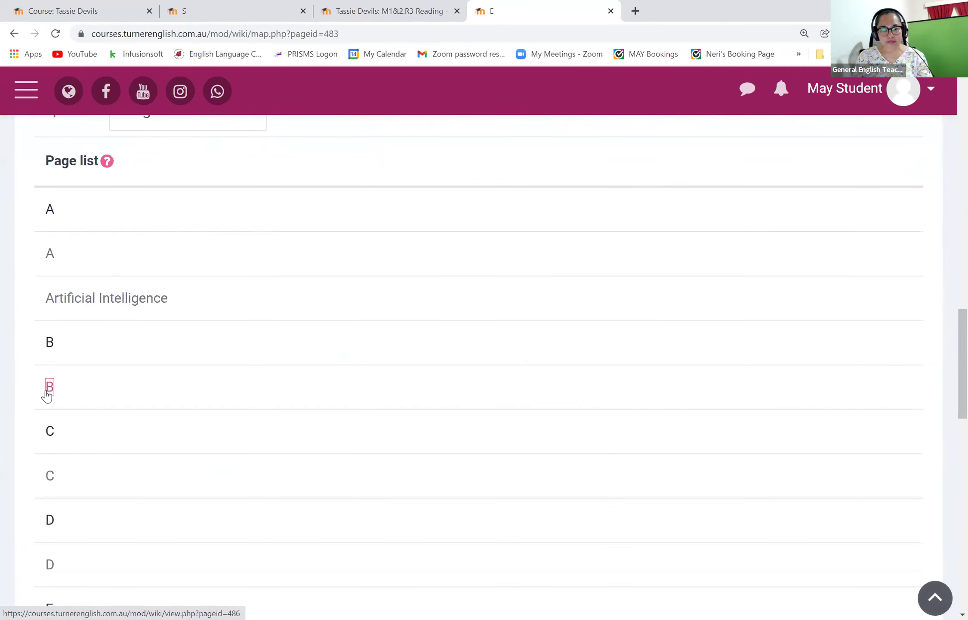
click(48, 387)
scroll(947, 358, down, 10)
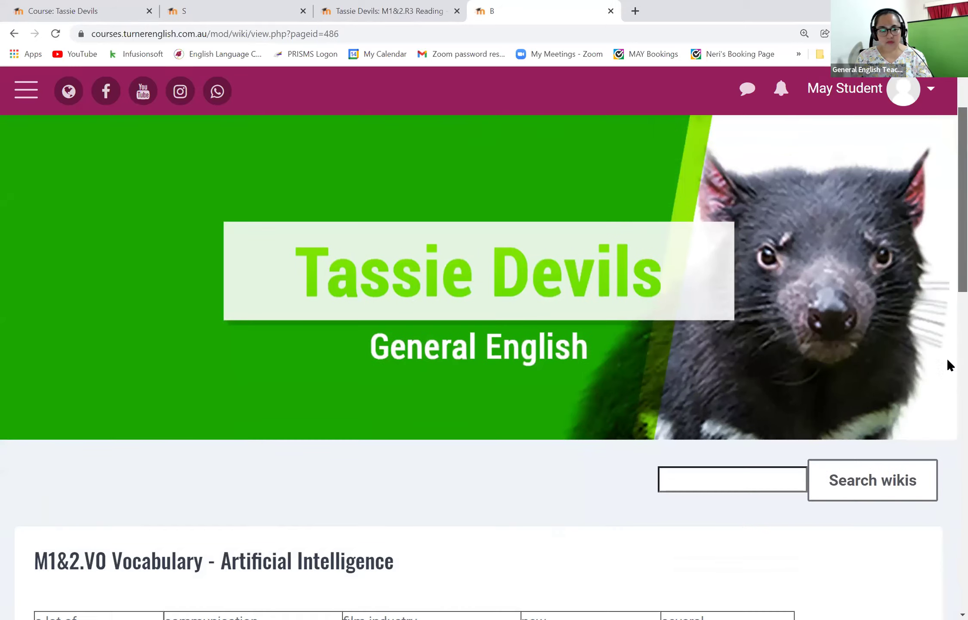
scroll(945, 520, down, 9)
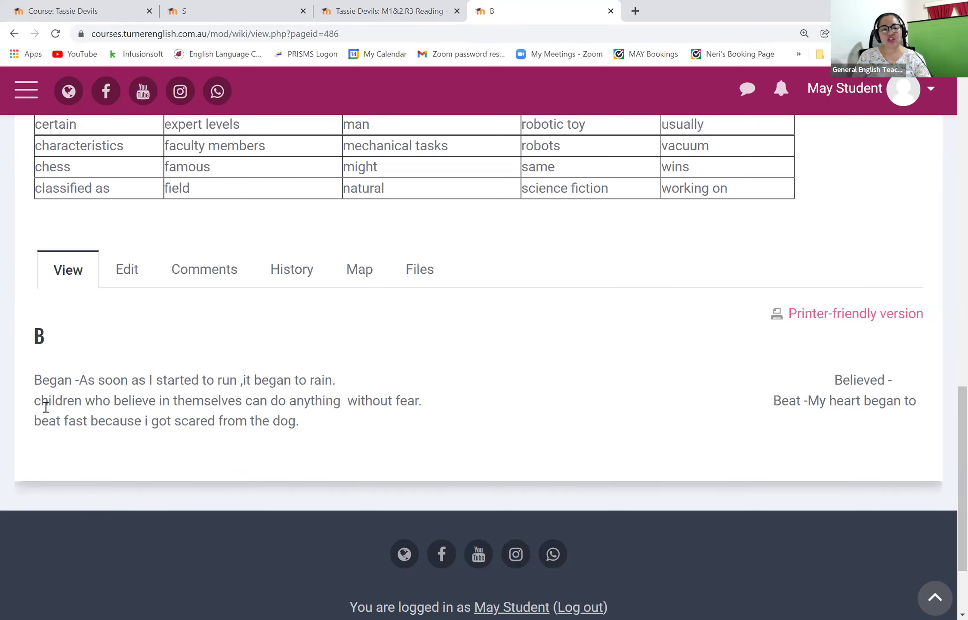
drag(36, 401, 40, 400)
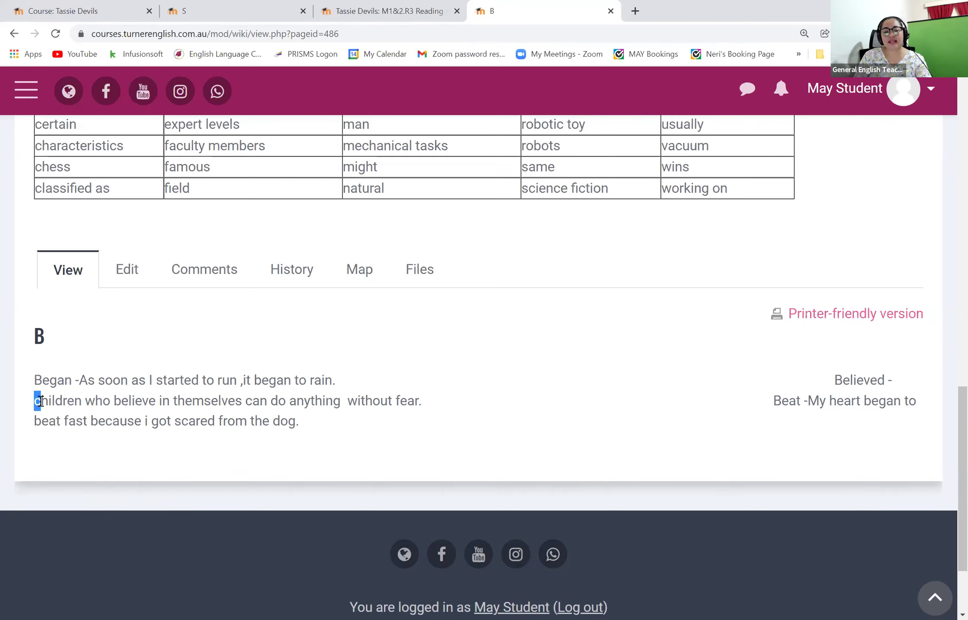
click(406, 452)
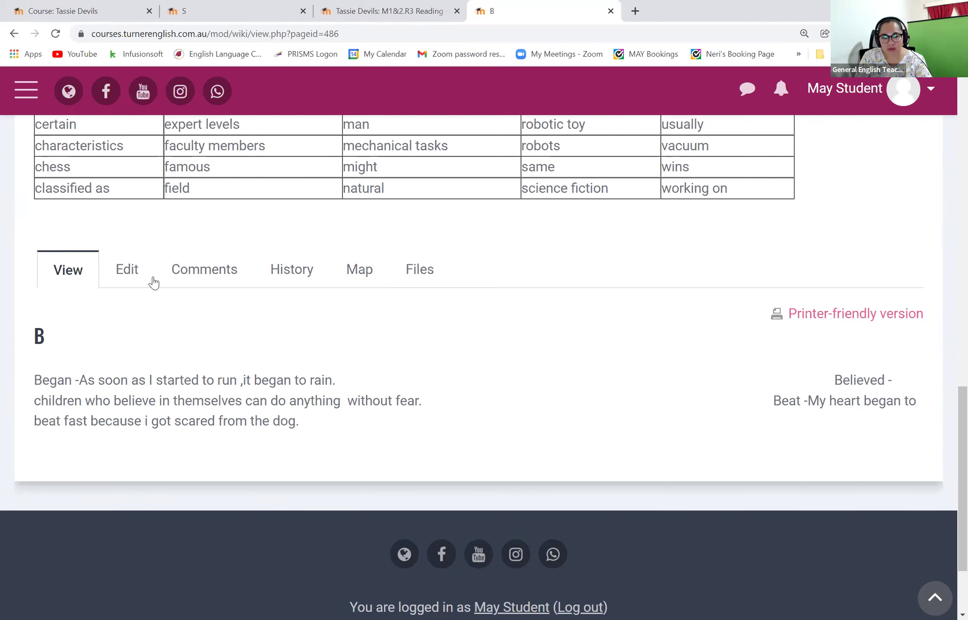
Step: Open page B for editing and remove the blank space before "Believed" so the entry starts at the beginning of its line
click(127, 271)
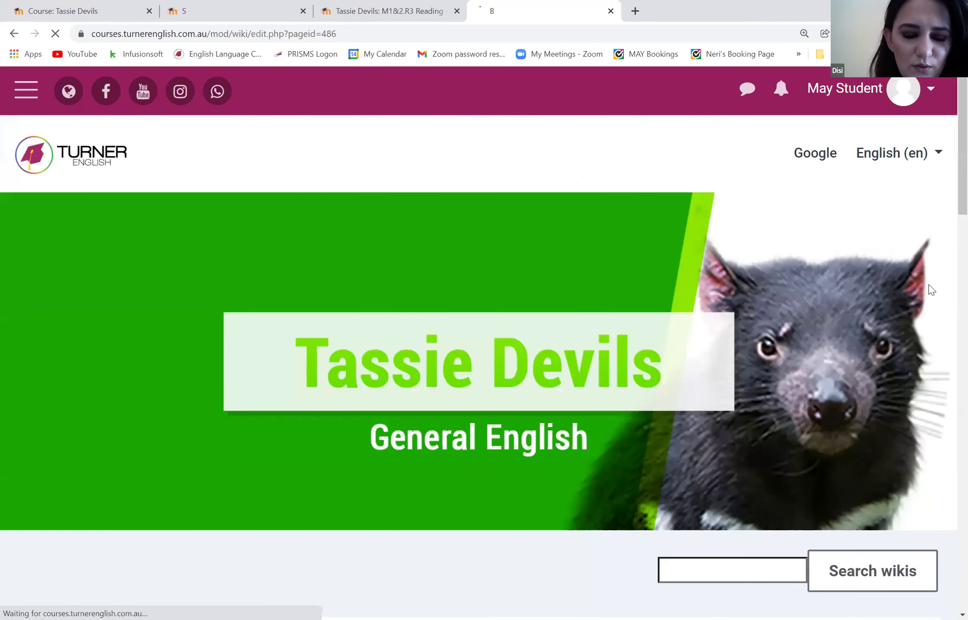
scroll(948, 170, down, 5)
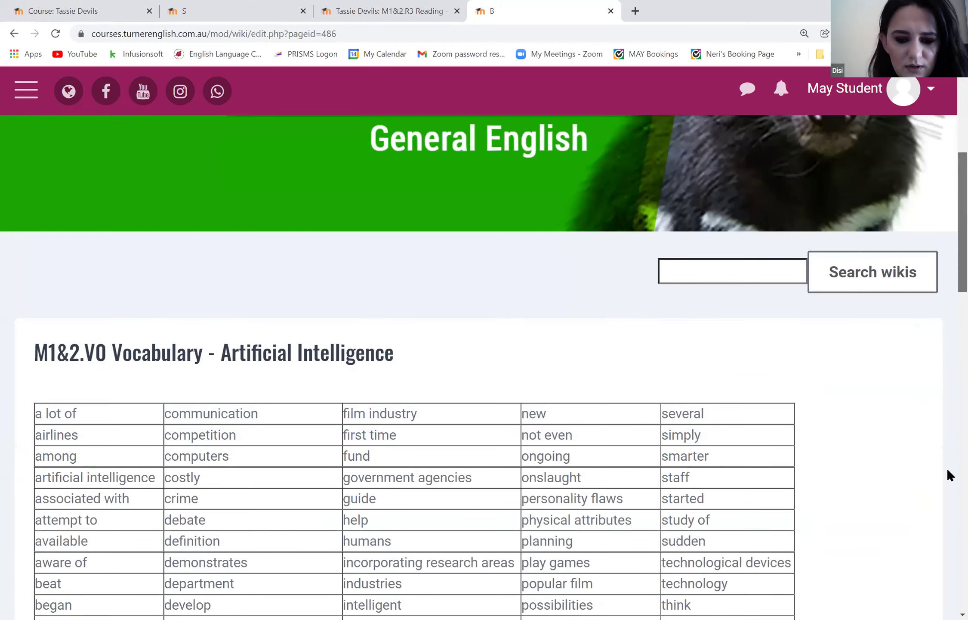
scroll(947, 469, down, 15)
click(600, 252)
key(BackSpace)
key(BackSpace)
key(BackSpace)
key(BackSpace)
key(BackSpace)
key(BackSpace)
key(BackSpace)
key(BackSpace)
key(BackSpace)
key(BackSpace)
key(BackSpace)
key(BackSpace)
key(BackSpace)
key(BackSpace)
key(BackSpace)
key(BackSpace)
key(BackSpace)
key(BackSpace)
key(BackSpace)
key(BackSpace)
key(BackSpace)
key(BackSpace)
key(BackSpace)
key(BackSpace)
key(BackSpace)
key(BackSpace)
key(BackSpace)
key(BackSpace)
key(BackSpace)
key(BackSpace)
key(BackSpace)
key(BackSpace)
key(BackSpace)
key(BackSpace)
key(BackSpace)
key(BackSpace)
key(BackSpace)
key(BackSpace)
key(BackSpace)
key(BackSpace)
key(BackSpace)
key(BackSpace)
key(BackSpace)
key(BackSpace)
key(BackSpace)
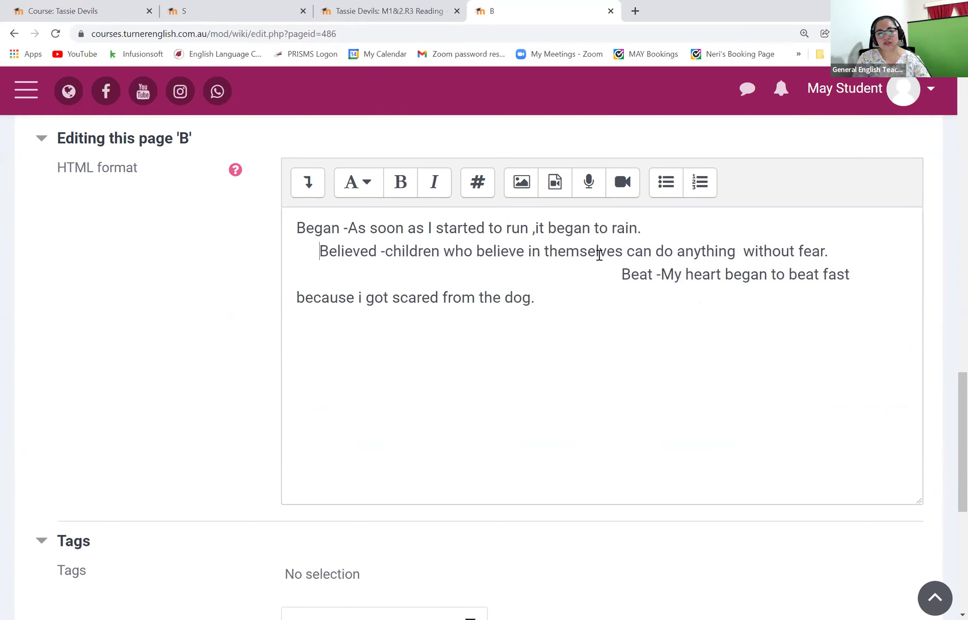
key(BackSpace)
key(BackSpace)
key(BackSpace)
key(BackSpace)
key(BackSpace)
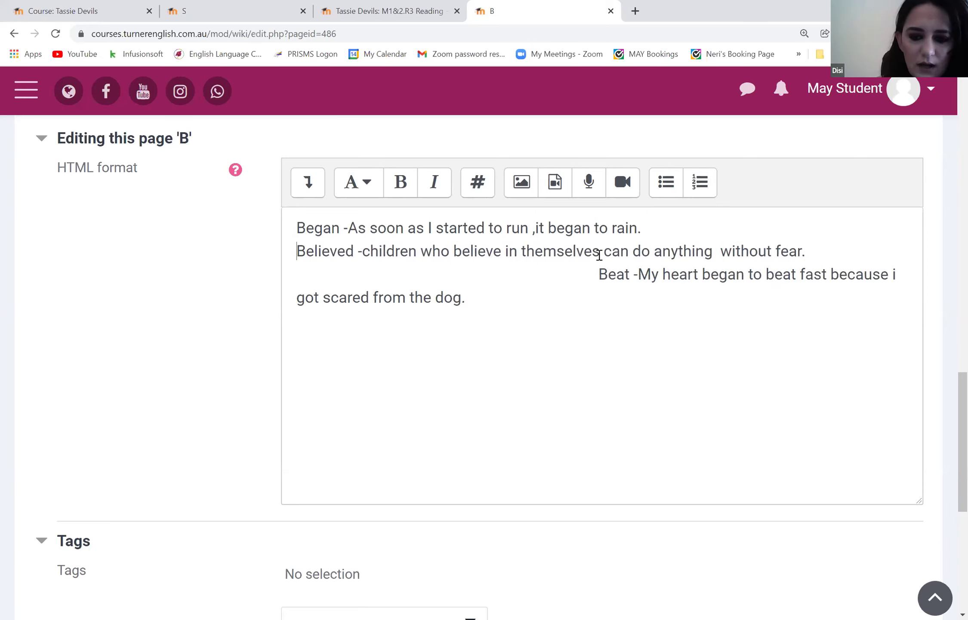
Step: Capitalise "Children" in the Believed sentence and add a space after the hyphen in the Believed and Began entries
click(363, 251)
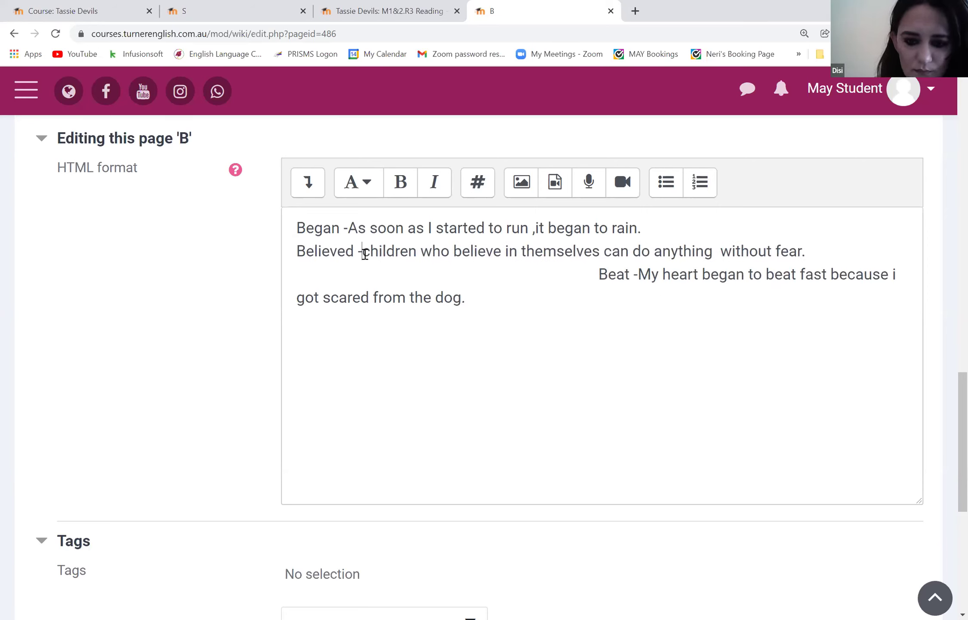
click(374, 253)
key(BackSpace)
text(C)
click(349, 228)
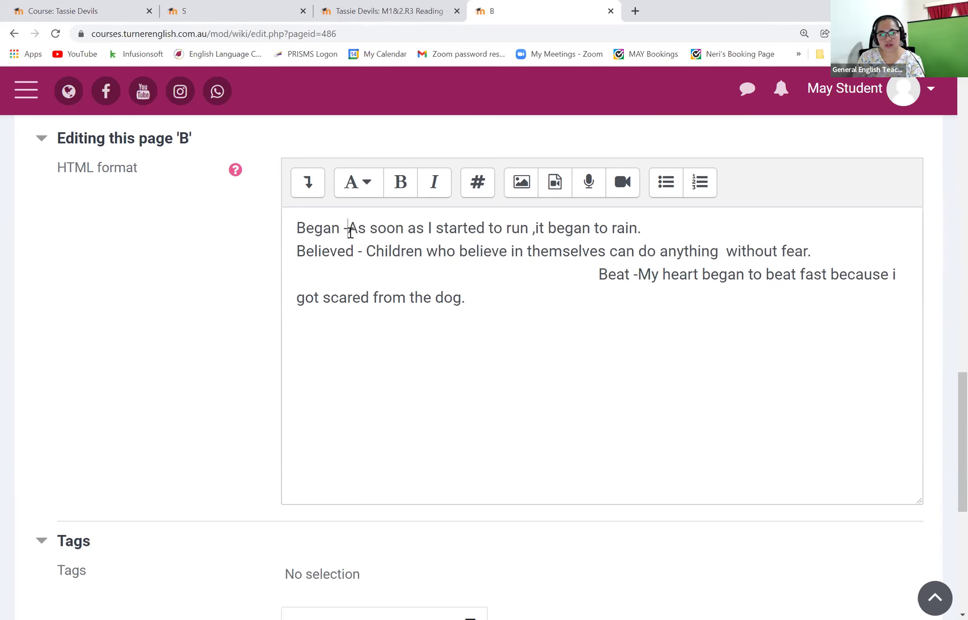
Step: Remove the blank space before "Beat" so the entry starts at the beginning of its own line
click(600, 282)
key(BackSpace)
key(BackSpace)
key(BackSpace)
key(BackSpace)
key(BackSpace)
key(BackSpace)
key(BackSpace)
key(BackSpace)
key(BackSpace)
key(BackSpace)
key(BackSpace)
key(BackSpace)
key(BackSpace)
key(BackSpace)
key(BackSpace)
key(BackSpace)
key(BackSpace)
key(BackSpace)
key(BackSpace)
key(BackSpace)
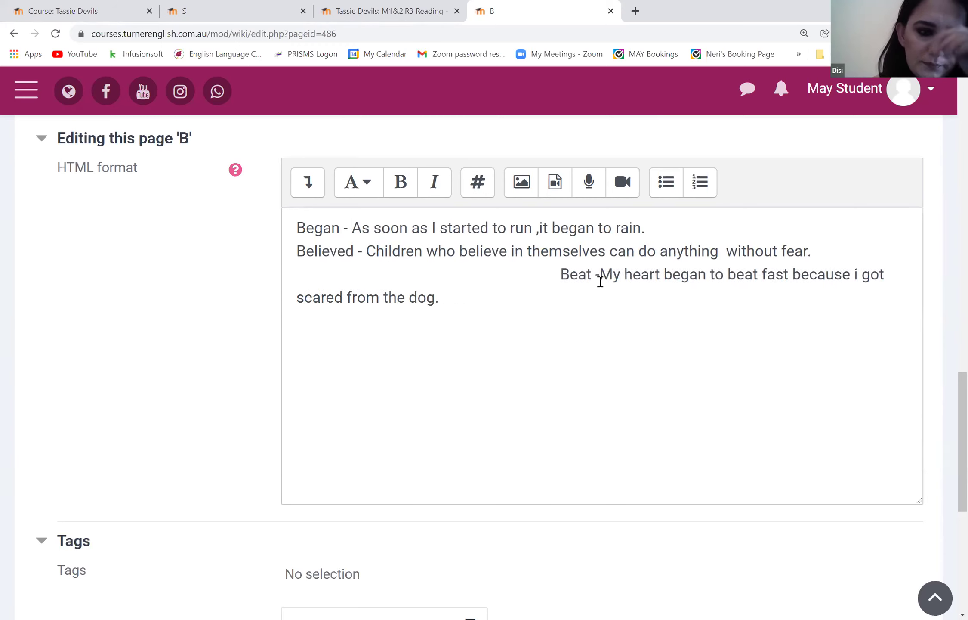
key(BackSpace)
key(BackSpace)
key(BackSpace)
key(BackSpace)
key(BackSpace)
key(BackSpace)
key(BackSpace)
key(BackSpace)
key(BackSpace)
key(BackSpace)
key(BackSpace)
key(BackSpace)
key(BackSpace)
key(BackSpace)
key(BackSpace)
key(BackSpace)
key(BackSpace)
key(BackSpace)
key(BackSpace)
key(BackSpace)
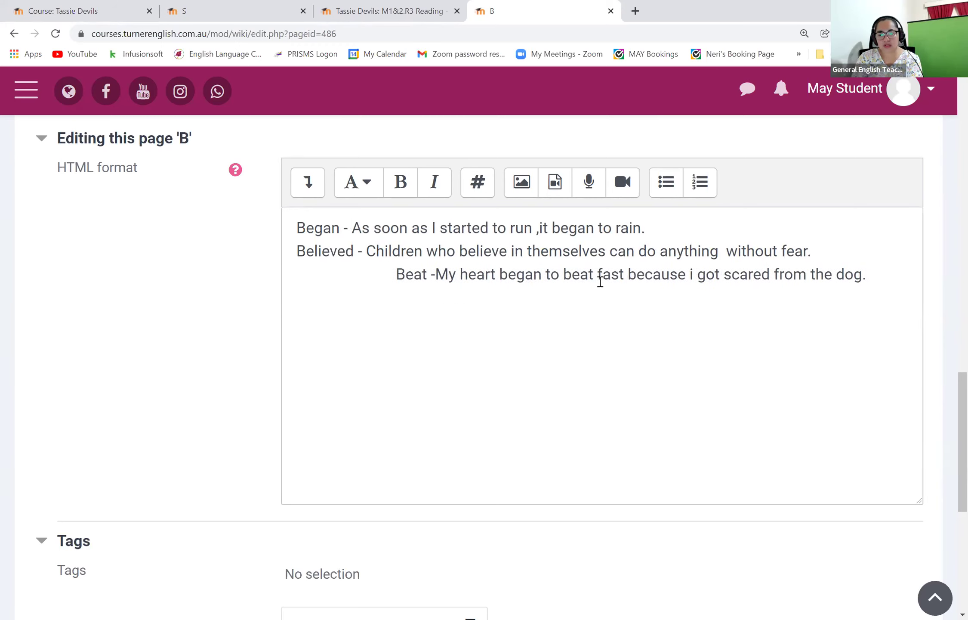
key(BackSpace)
key(BackSpace)
key(BackSpace)
key(BackSpace)
key(BackSpace)
key(BackSpace)
key(BackSpace)
key(BackSpace)
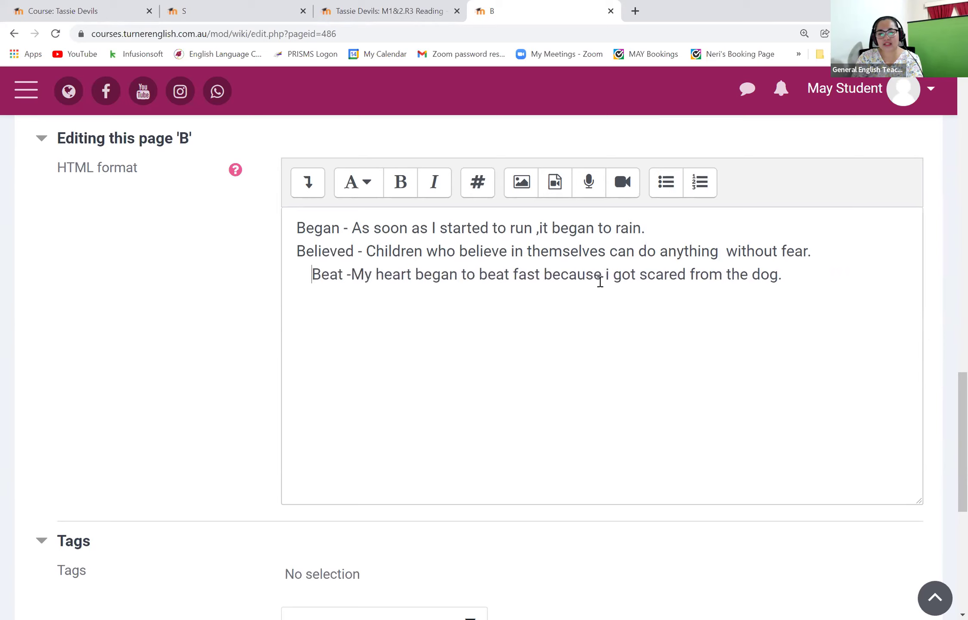
key(BackSpace)
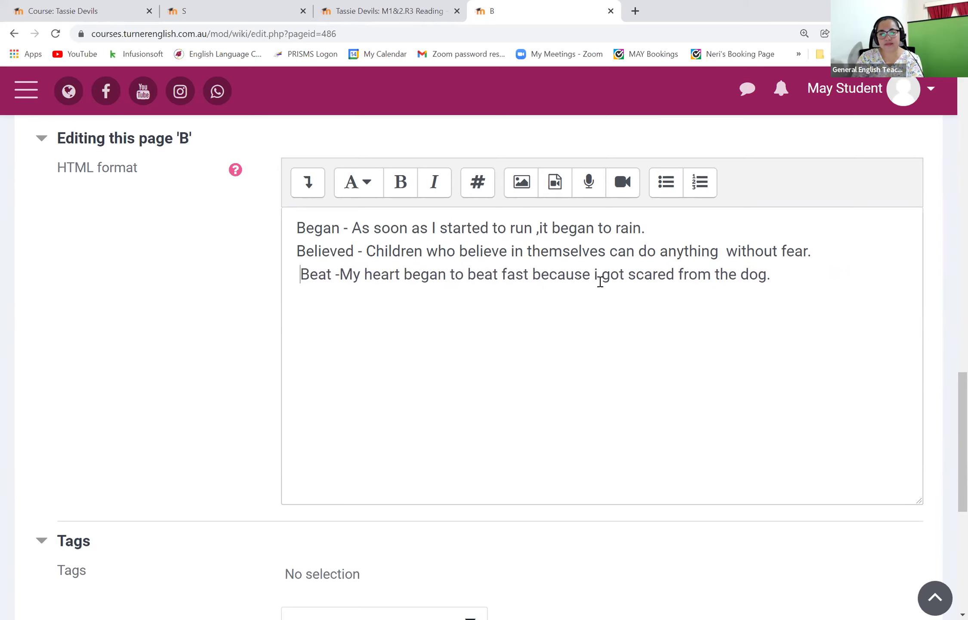
Step: Change the lowercase "i" to "I" in the Beat sentence and save page B
click(591, 275)
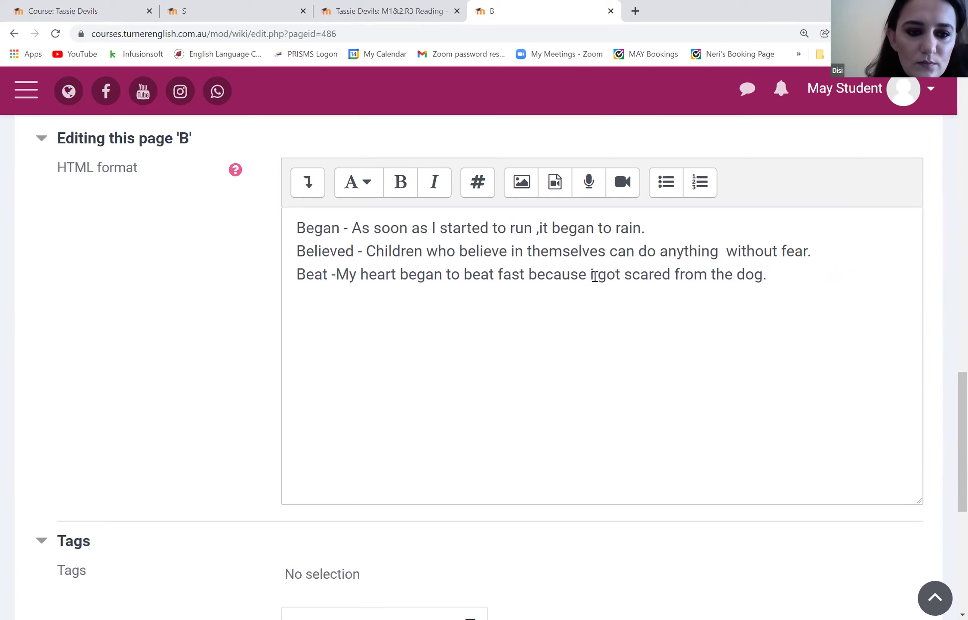
key(Delete)
text(I)
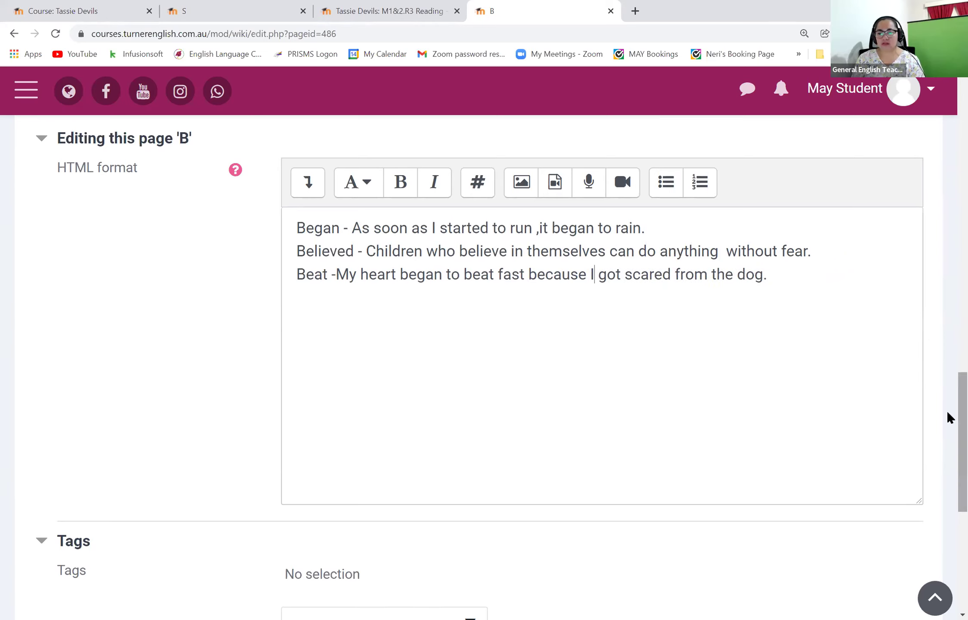
scroll(947, 430, down, 5)
click(325, 517)
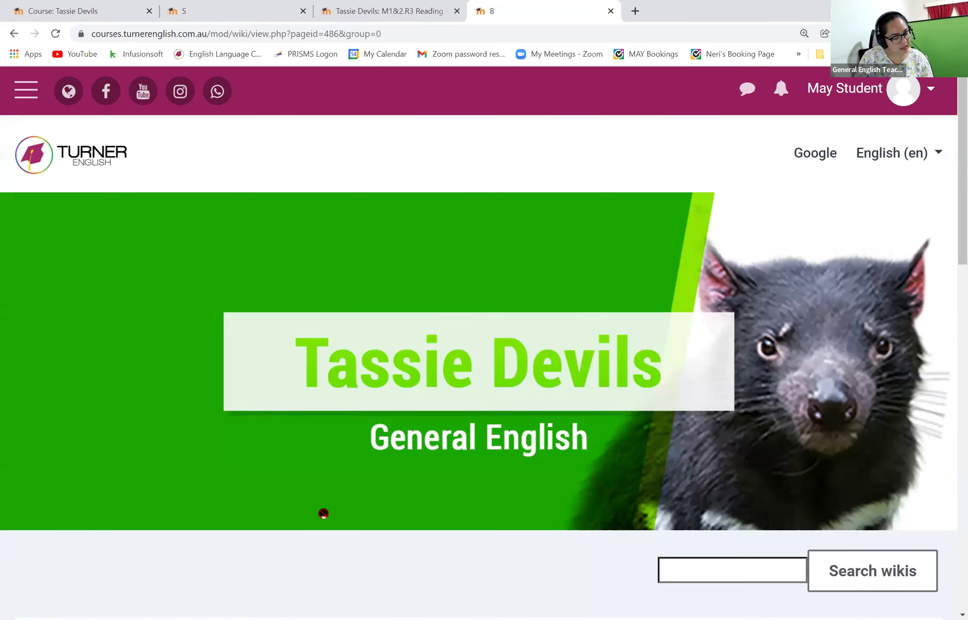
Step: Check the layout of the three sentences on the saved page B and reload the page
scroll(949, 194, down, 1)
scroll(947, 220, down, 10)
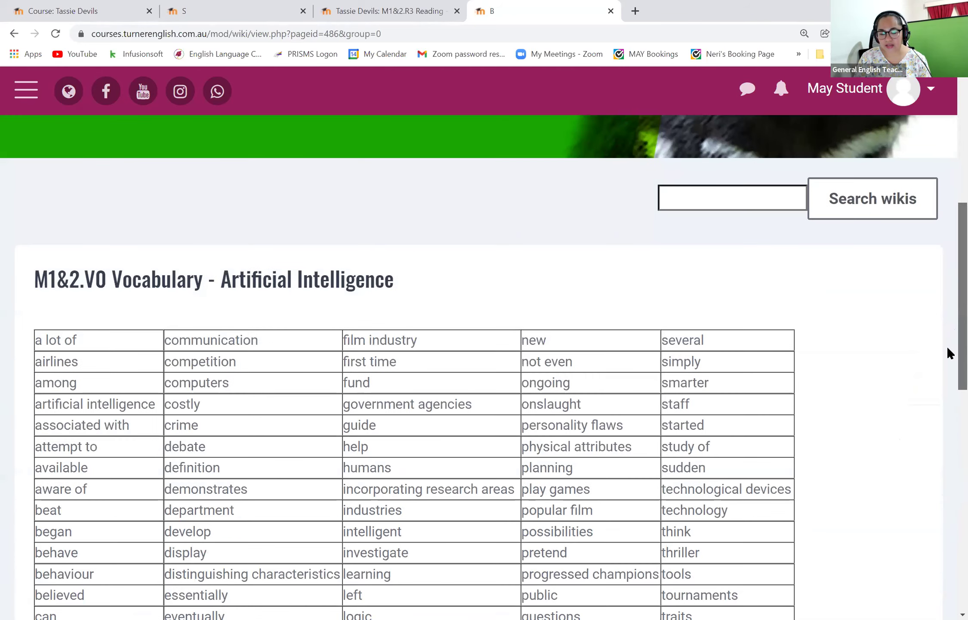
scroll(948, 345, down, 1)
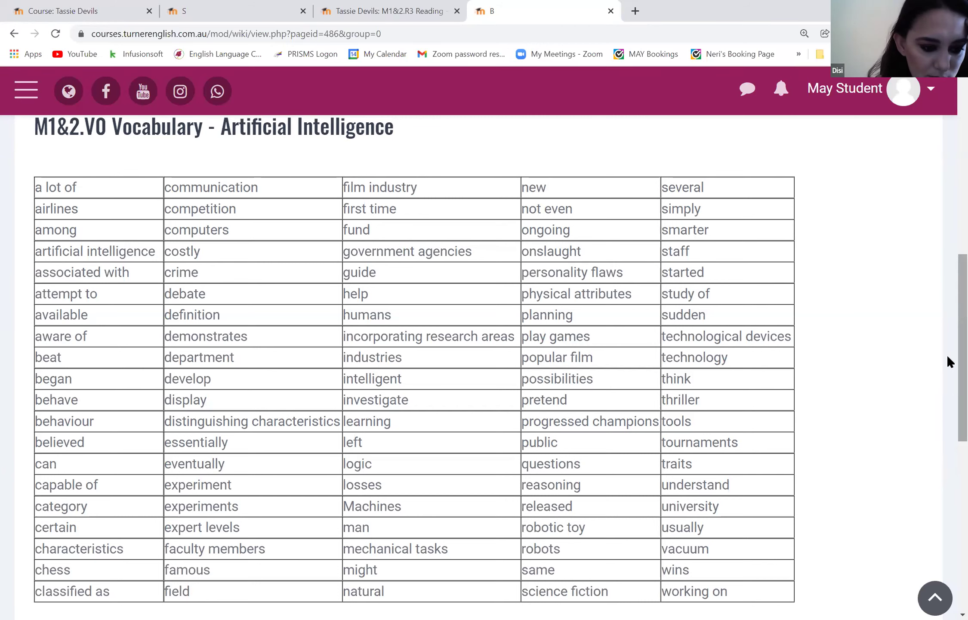
scroll(947, 354, down, 5)
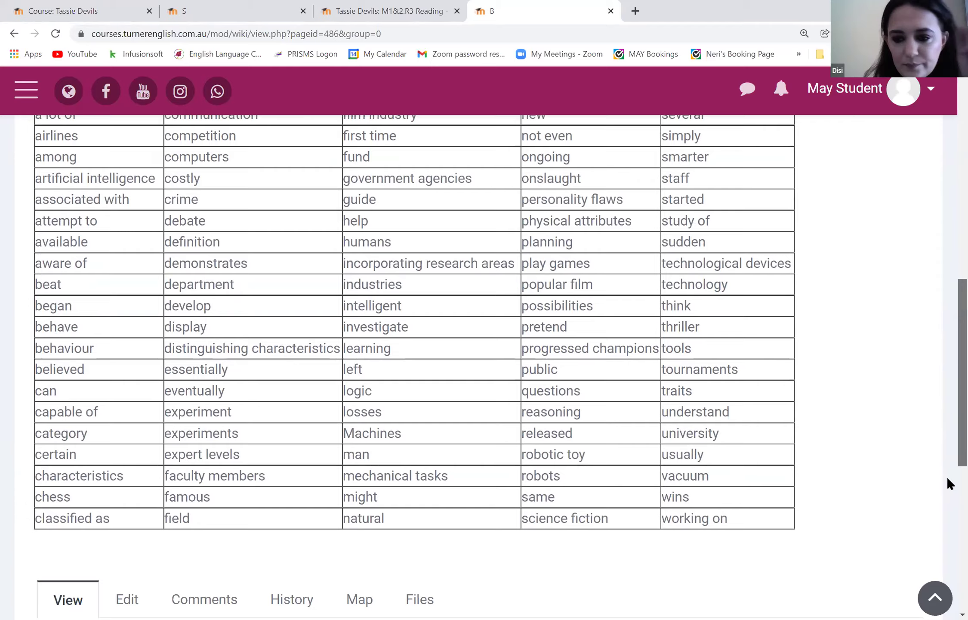
scroll(949, 495, down, 4)
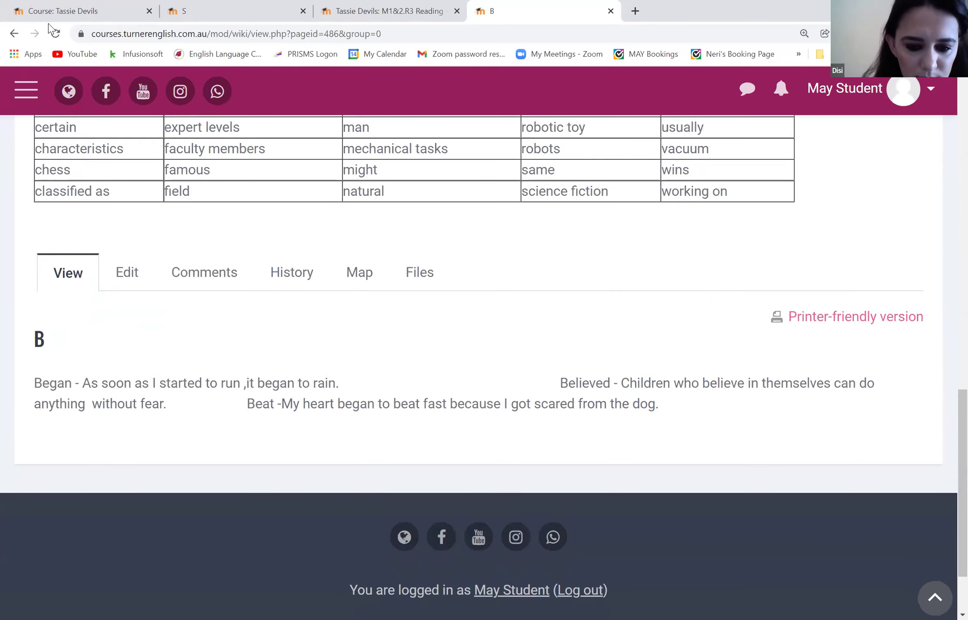
click(55, 33)
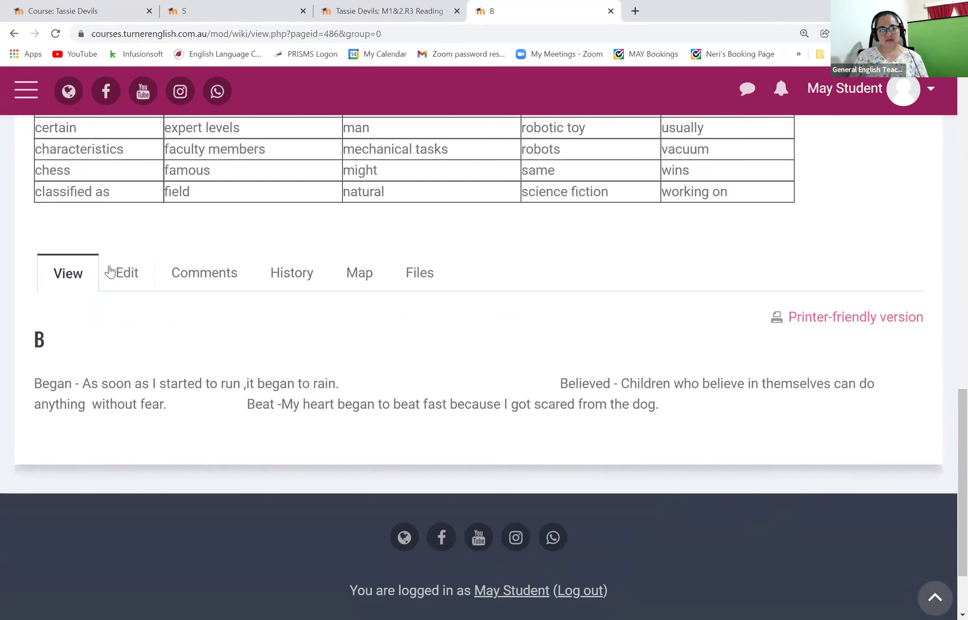
Step: Reopen page B for editing and start the Believed sentence as a separate paragraph below the Began sentence
click(130, 275)
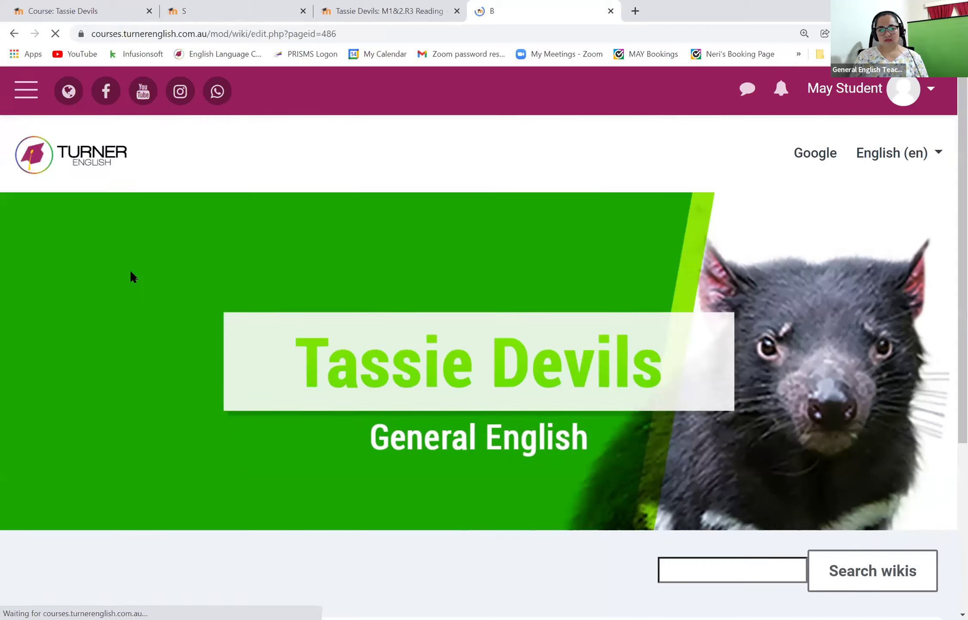
scroll(942, 488, down, 20)
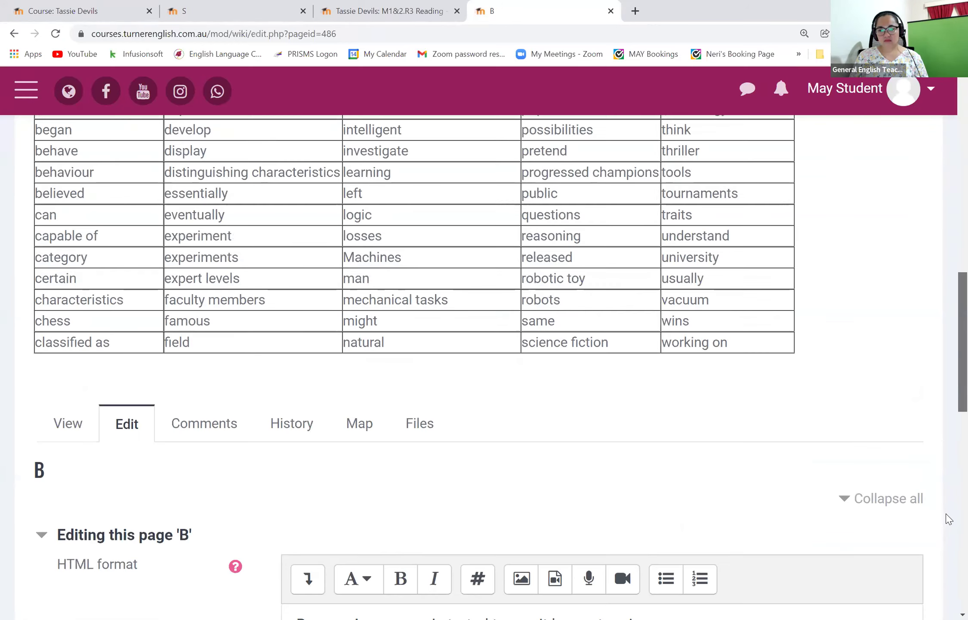
scroll(543, 402, up, 3)
click(293, 294)
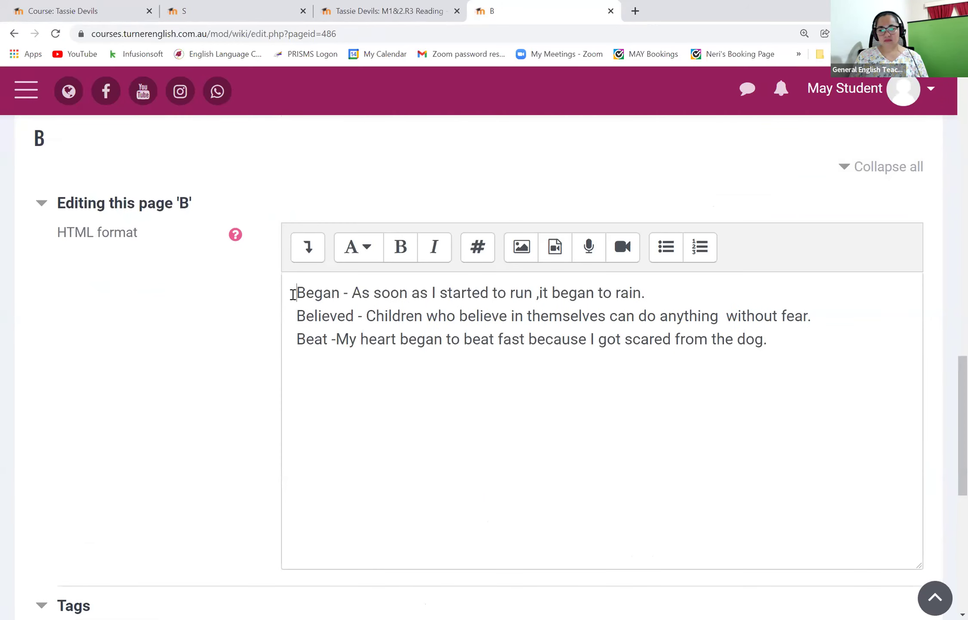
click(297, 319)
key(Return)
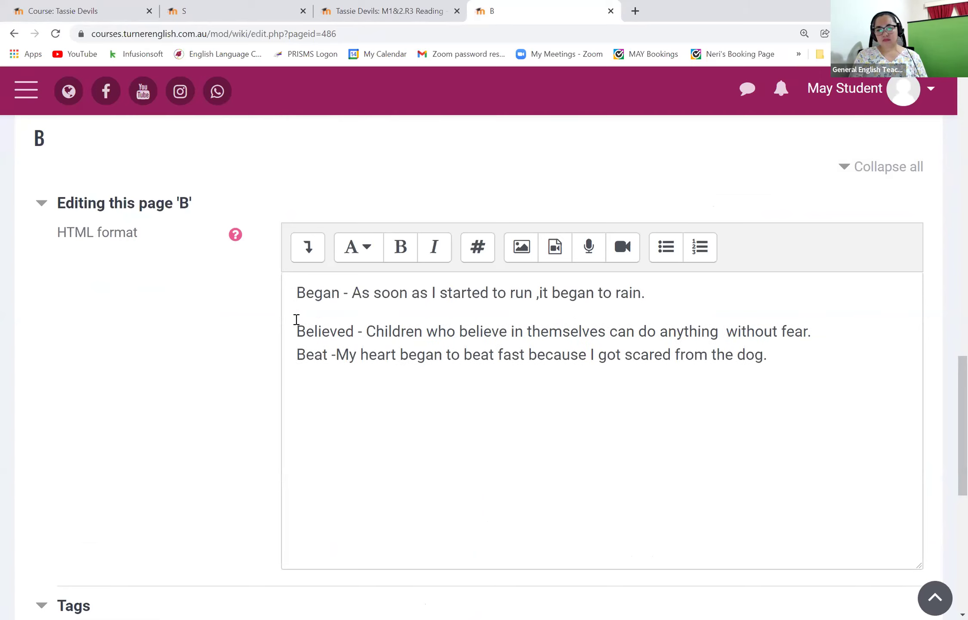
key(BackSpace)
key(BackSpace)
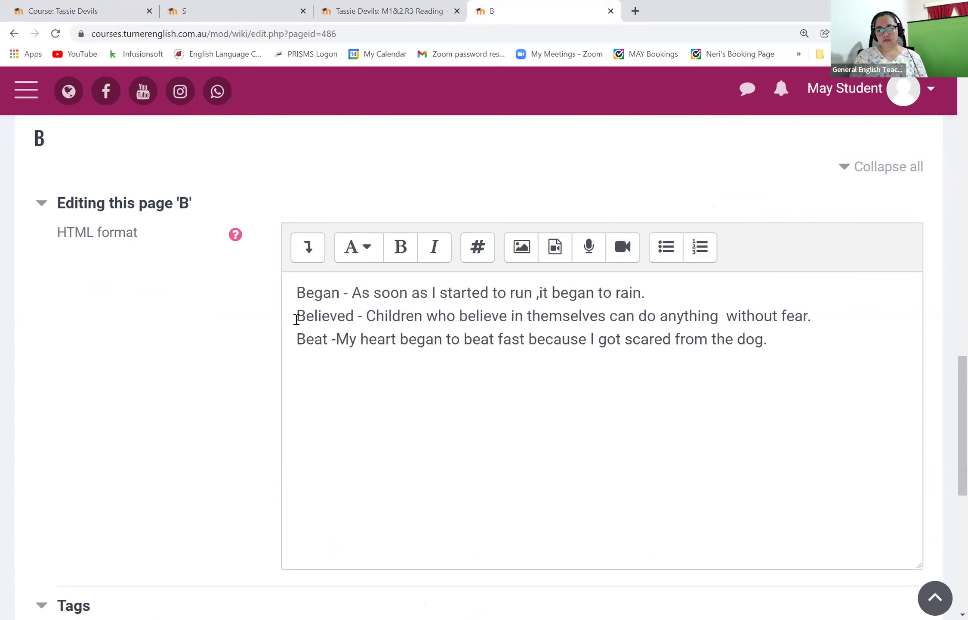
key(Return)
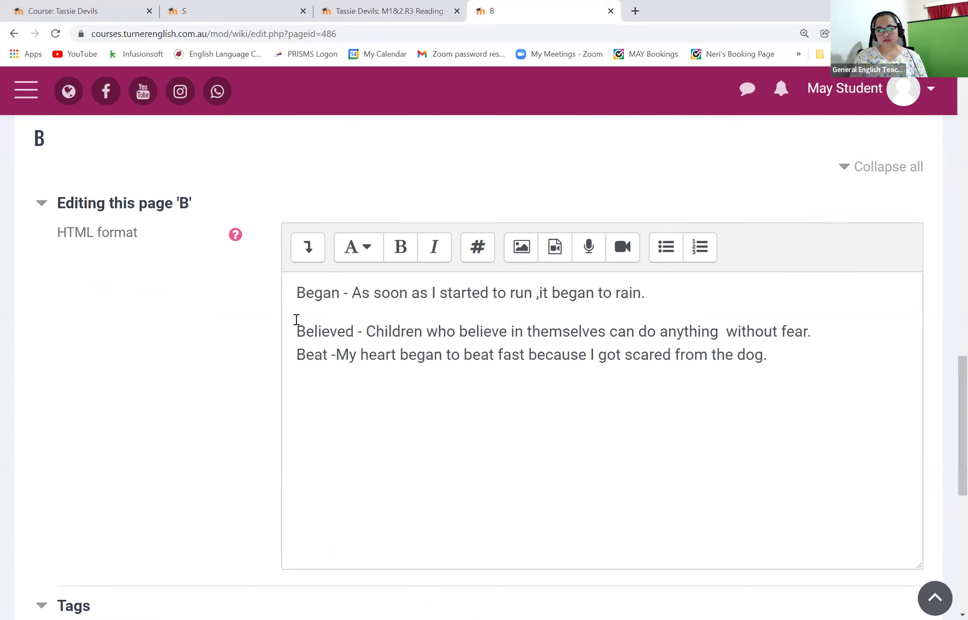
Step: Make the Beat sentence its own paragraph below the Believed sentence and save page B
click(294, 338)
key(Return)
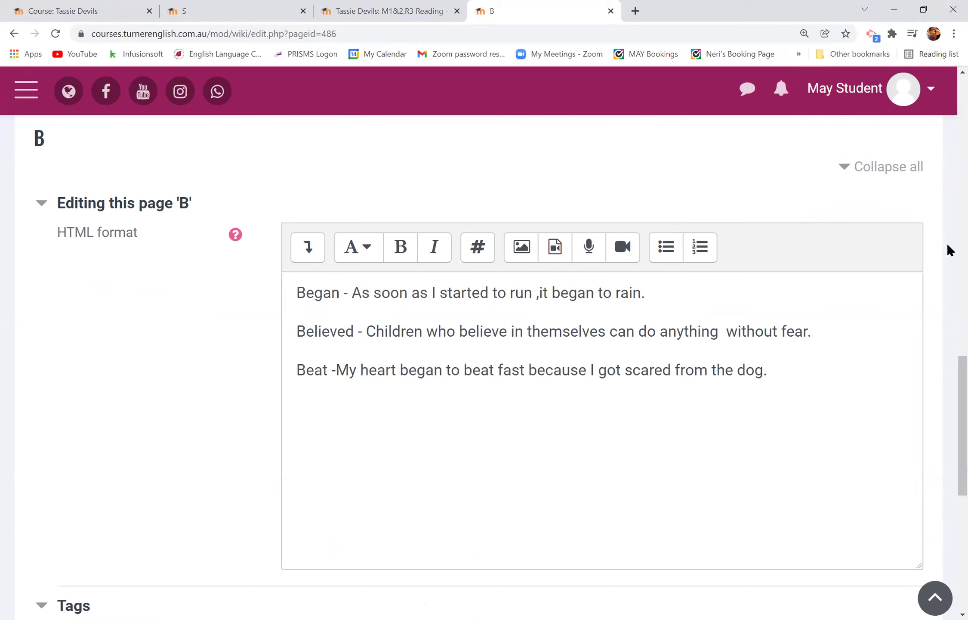
scroll(949, 381, down, 7)
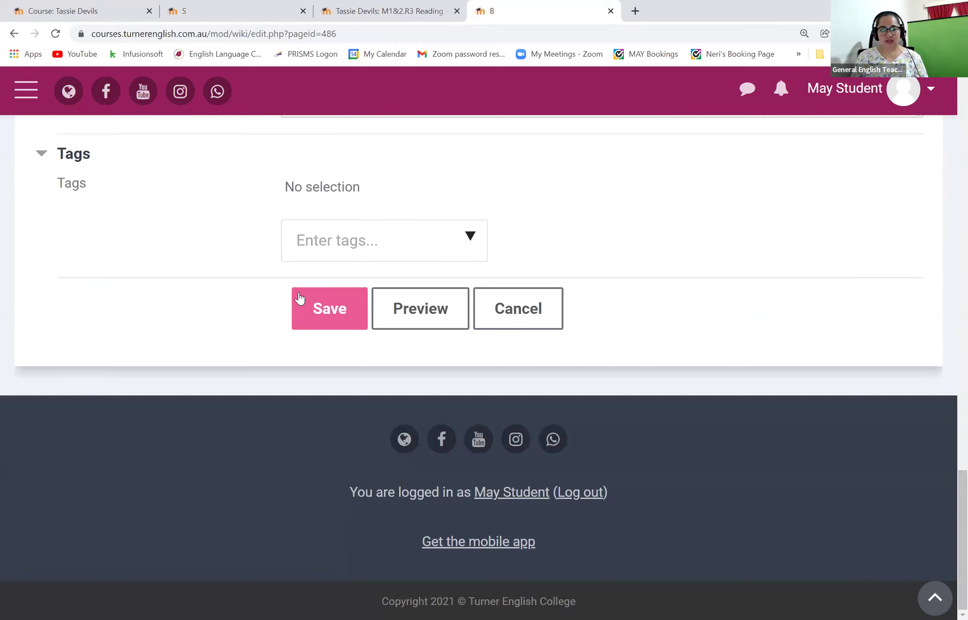
click(322, 307)
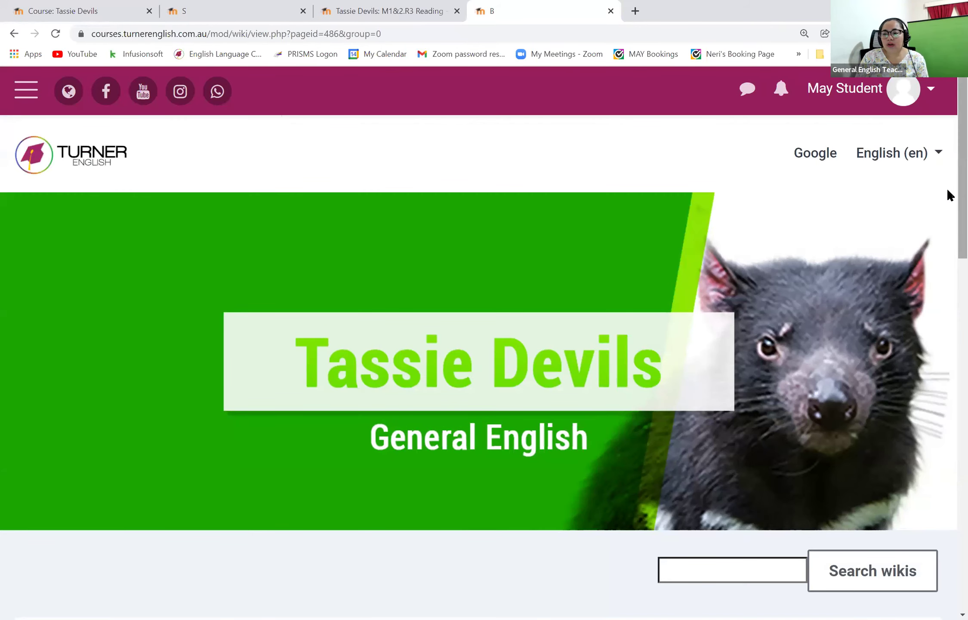
Step: Check the paragraph layout of saved page B and open page A from the wiki's page list
drag(963, 189, 947, 485)
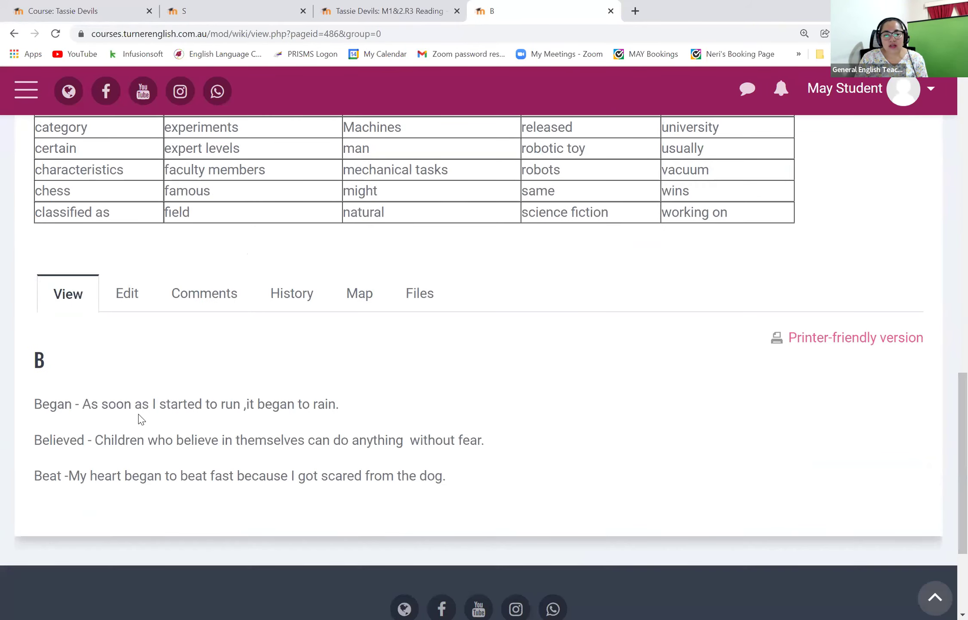
click(378, 298)
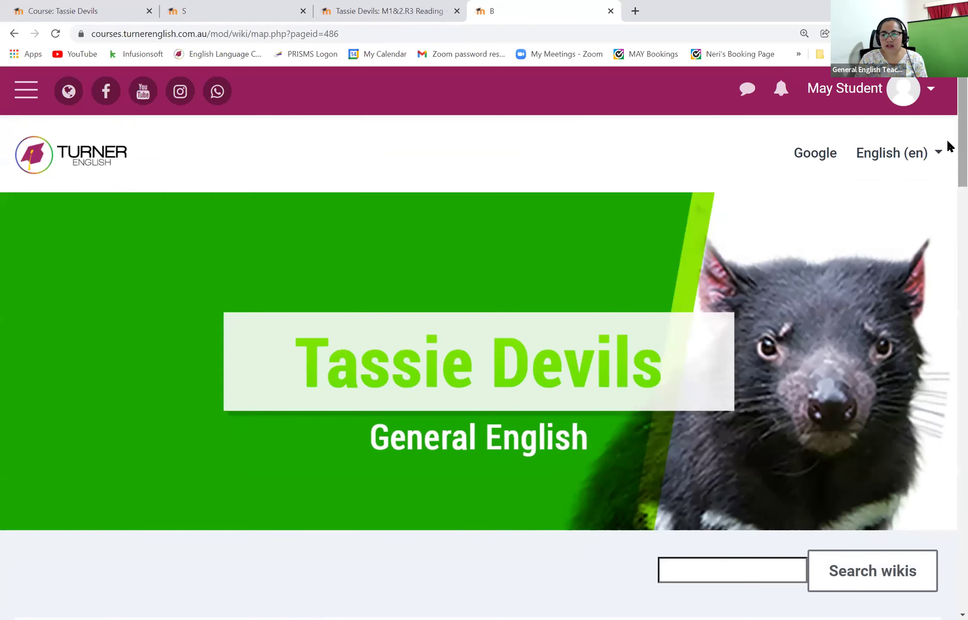
scroll(948, 279, down, 4)
scroll(948, 344, down, 15)
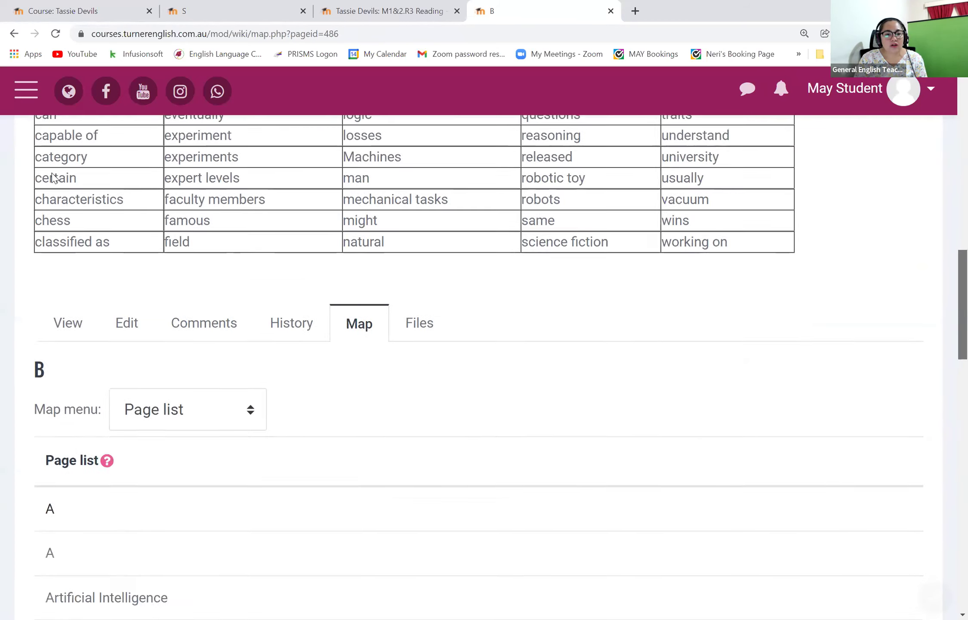
click(51, 170)
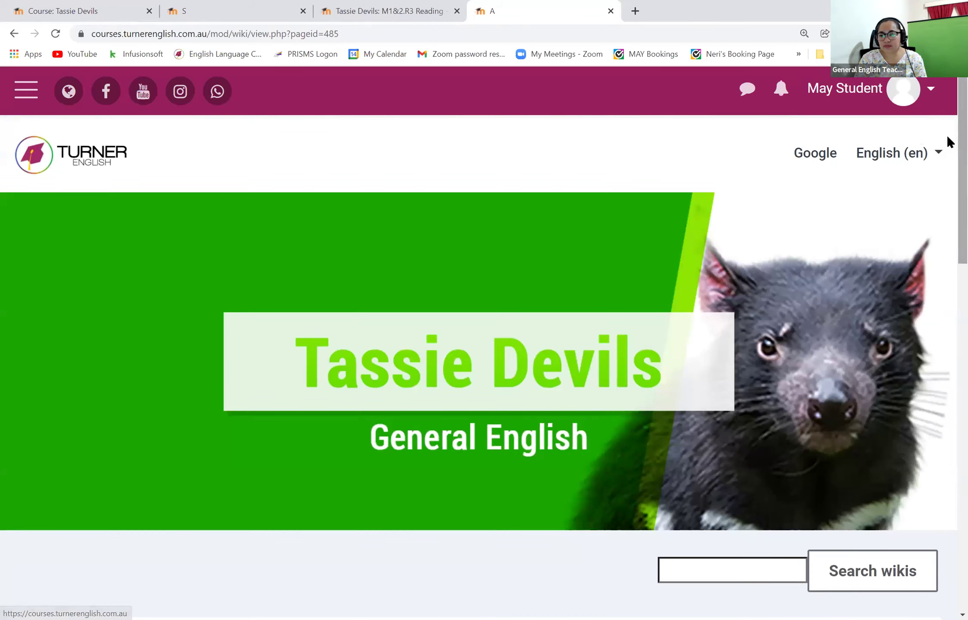
Step: Review the among, artificial intelligence and available sentences on page A, checking the wording "to work" in the second one
scroll(947, 281, down, 5)
scroll(949, 328, down, 10)
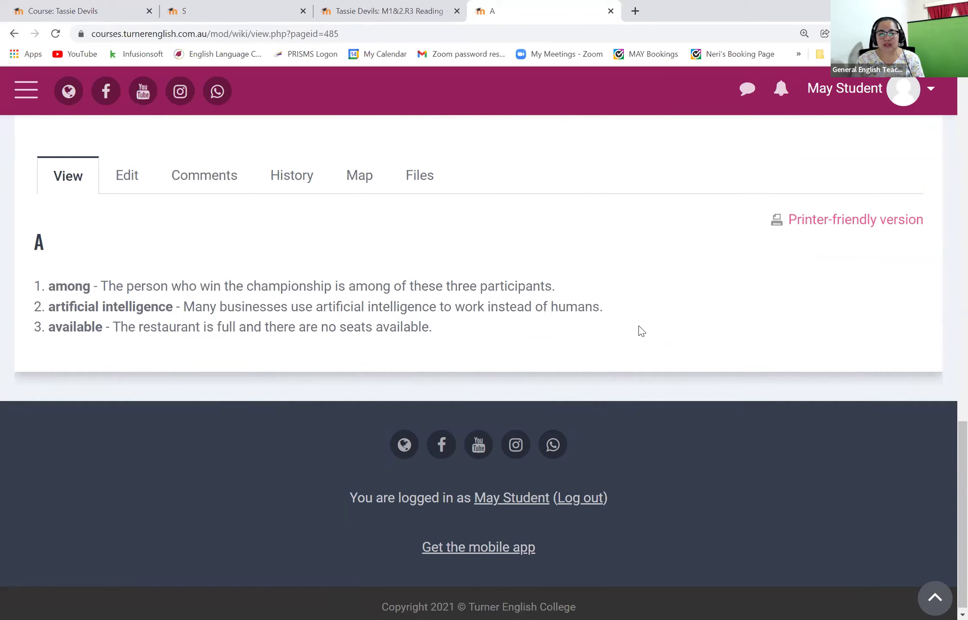
drag(444, 307, 456, 308)
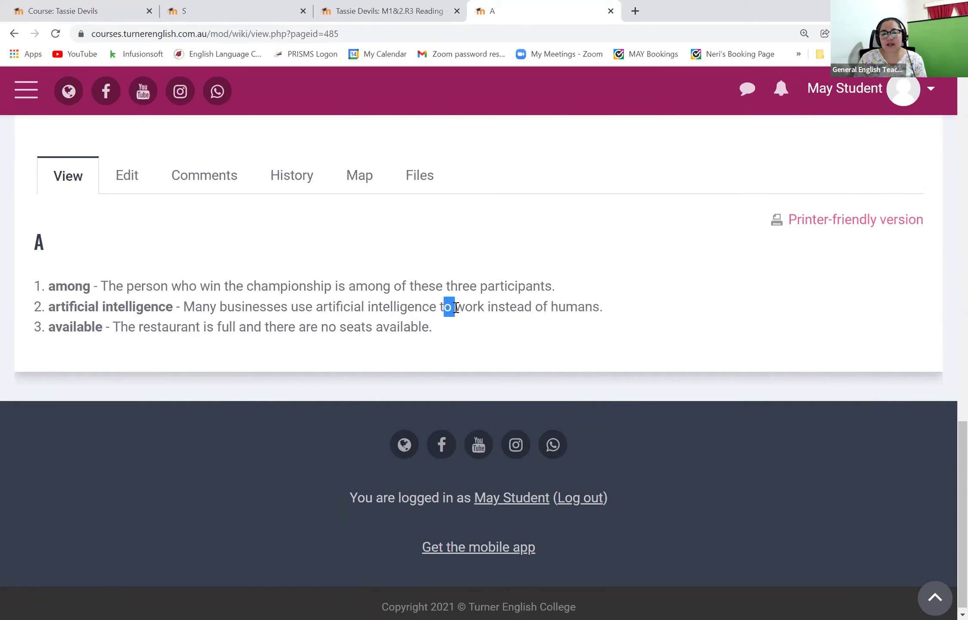
click(452, 340)
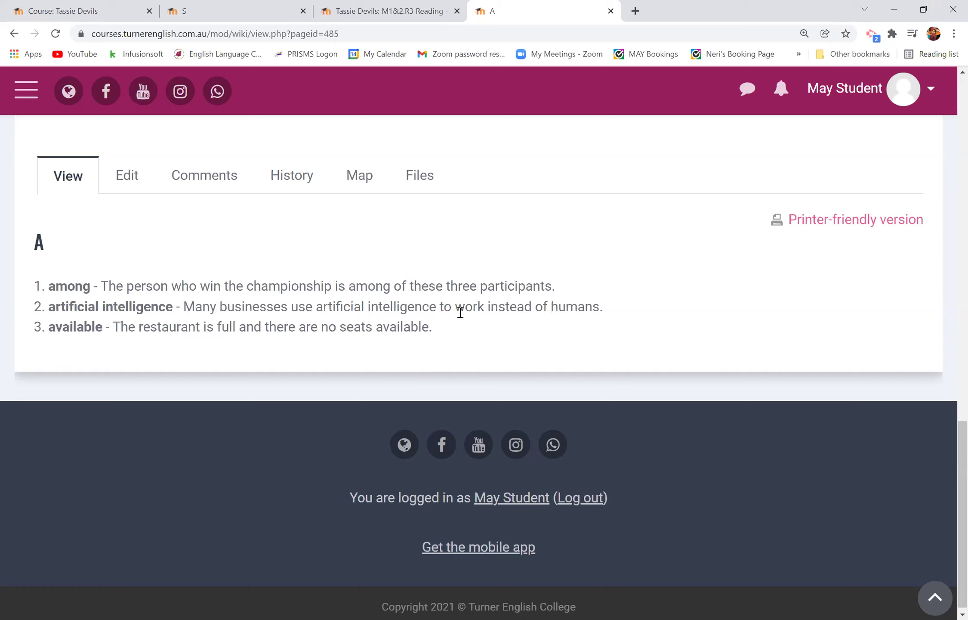